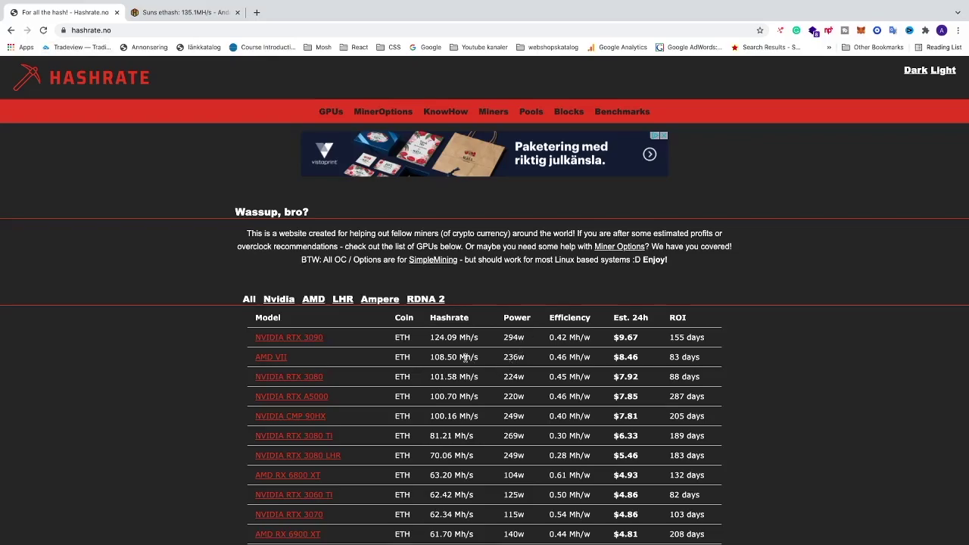
# Step: Filter the GPU list to LHR cards and open the NVIDIA RTX 3080 LHR page
pyautogui.scroll(5, 466, 319)
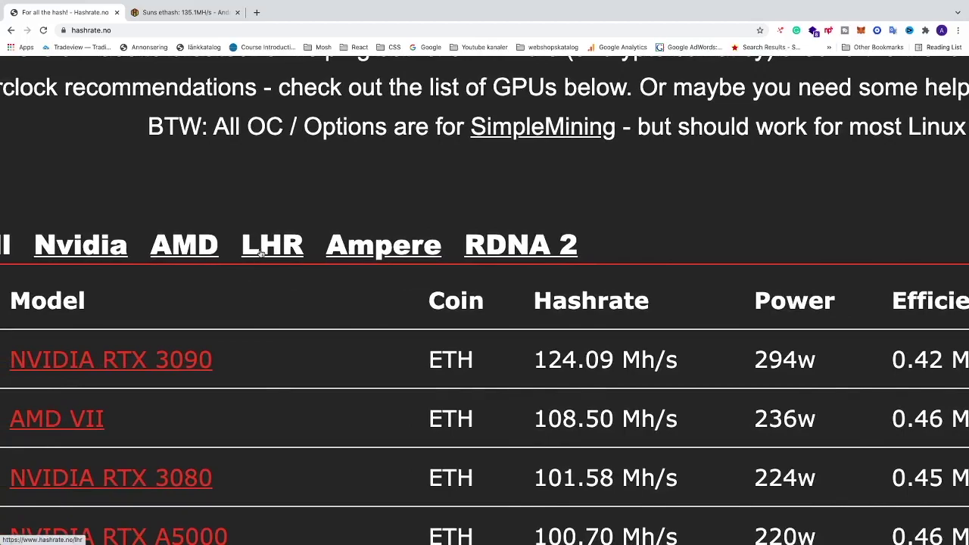
pyautogui.click(274, 252)
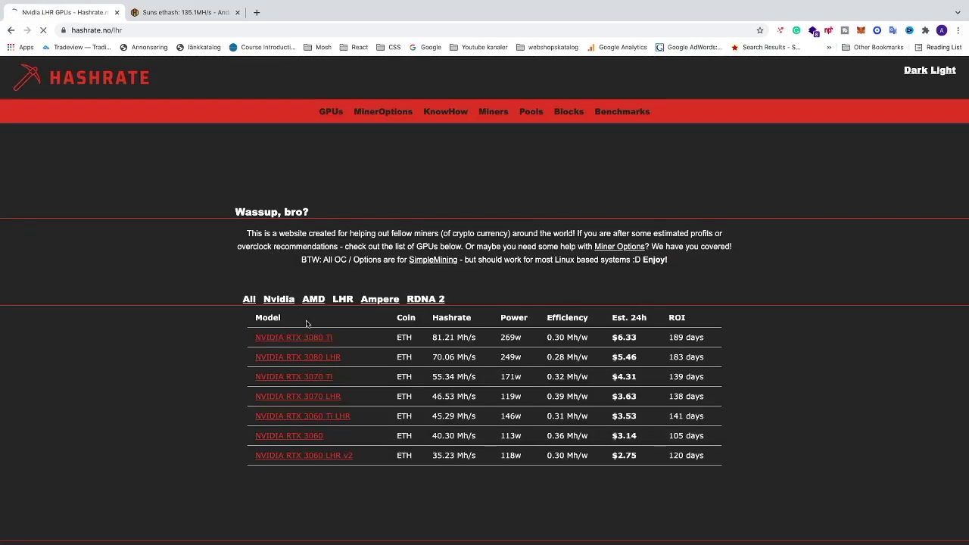
pyautogui.scroll(5, 304, 322)
pyautogui.hscroll(1, 371, 367)
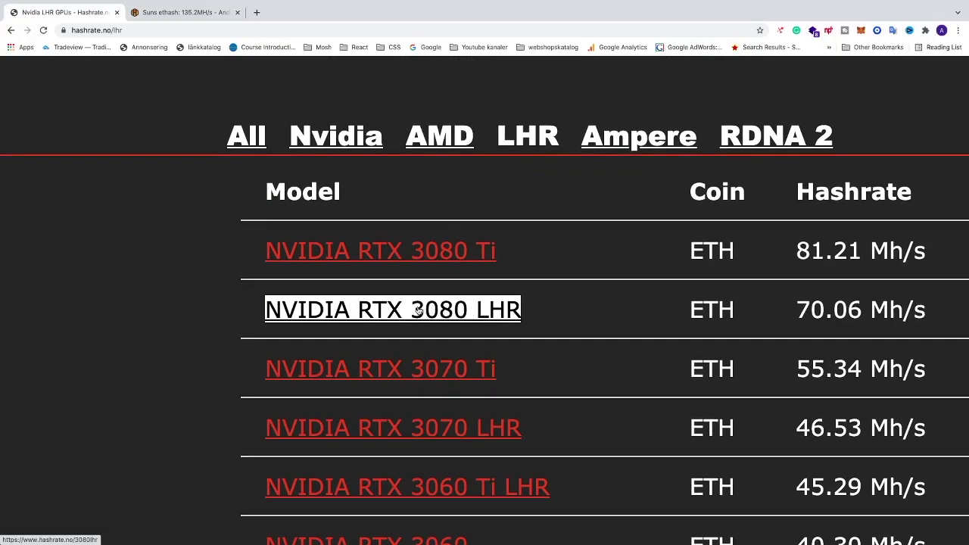
pyautogui.click(433, 318)
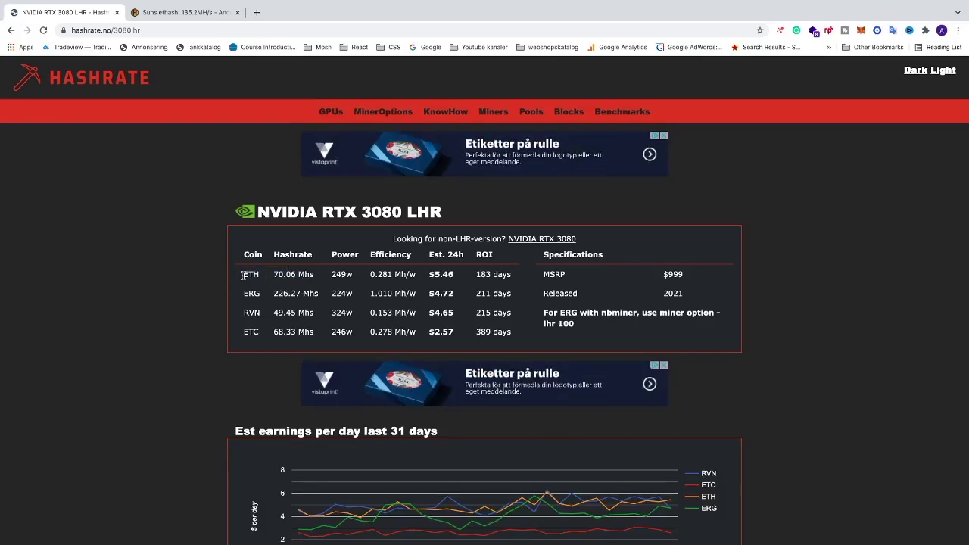
# Step: Review the RTX 3080 LHR's per-coin mining table and its Low, Medium and High Ethereum overclock presets
pyautogui.scroll(5, 243, 275)
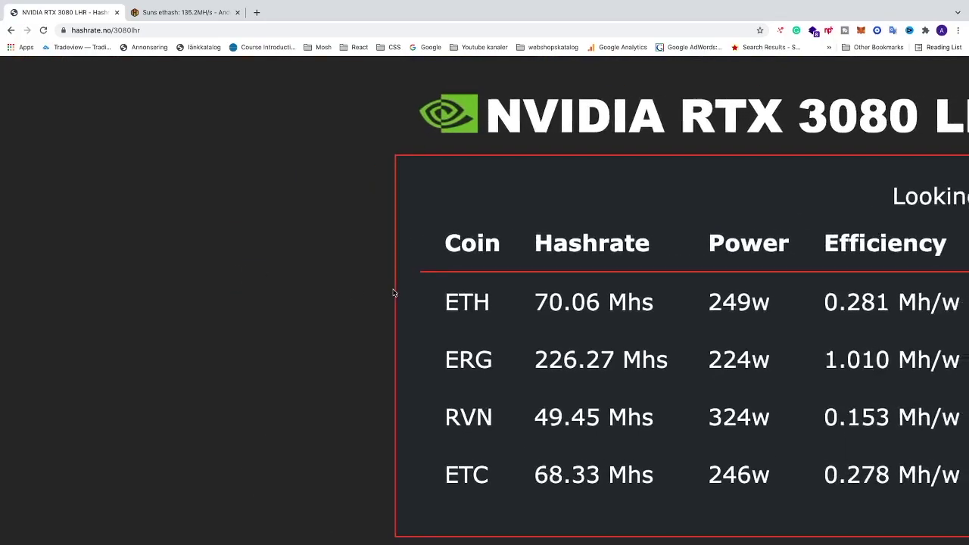
pyautogui.hscroll(2, 277, 296)
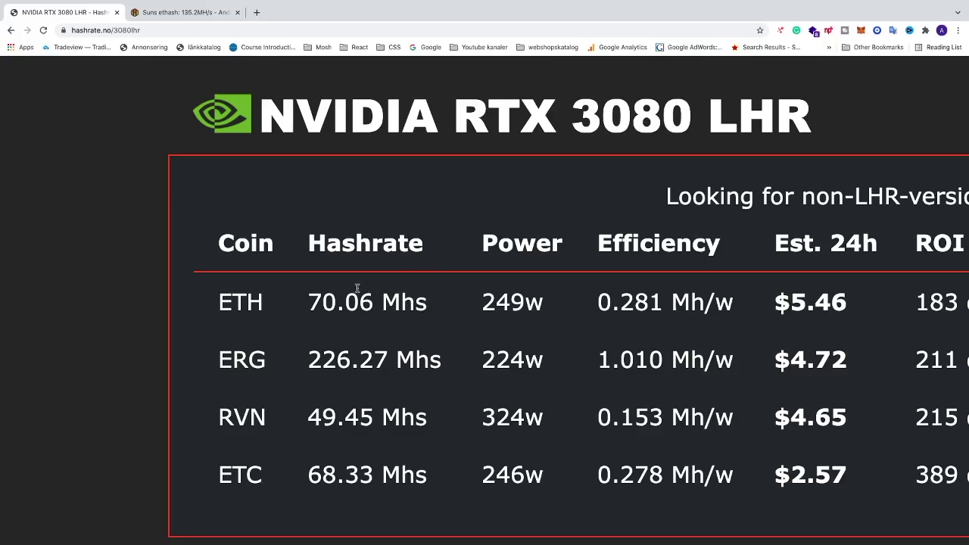
pyautogui.scroll(-15, 357, 288)
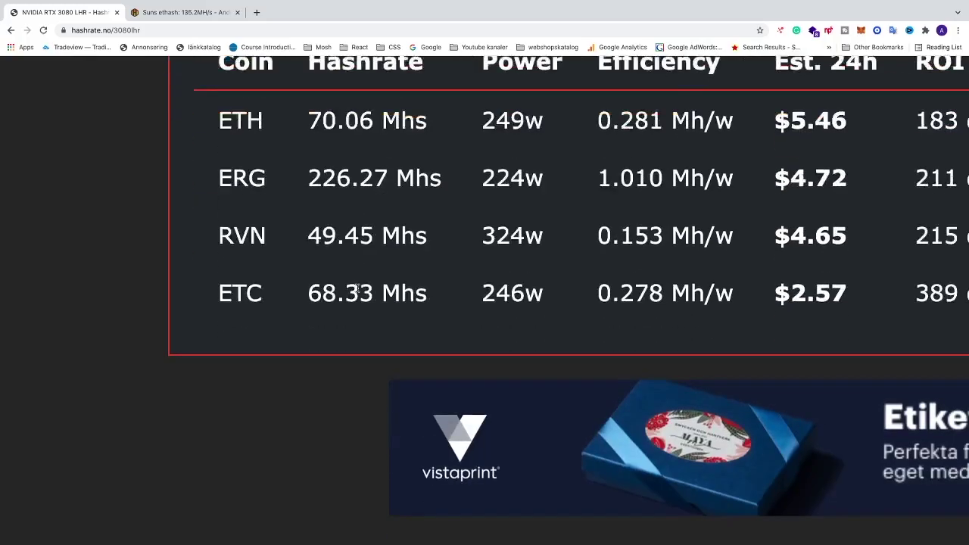
pyautogui.scroll(-2, 357, 288)
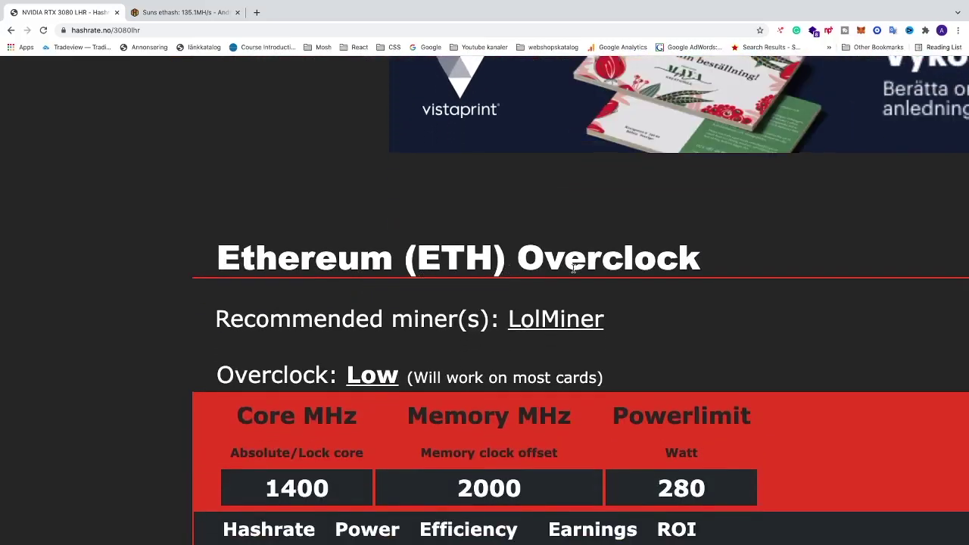
pyautogui.scroll(-2, 564, 267)
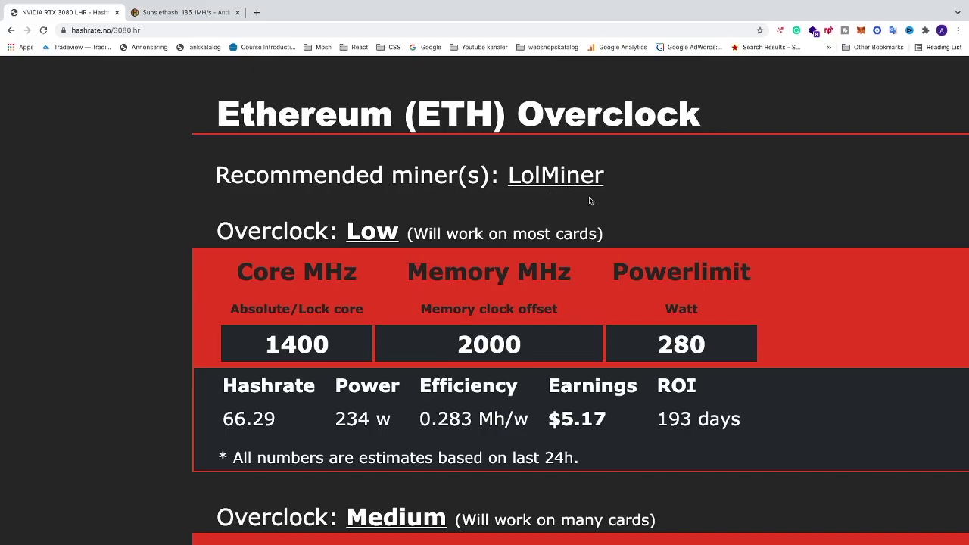
pyautogui.scroll(1, 619, 190)
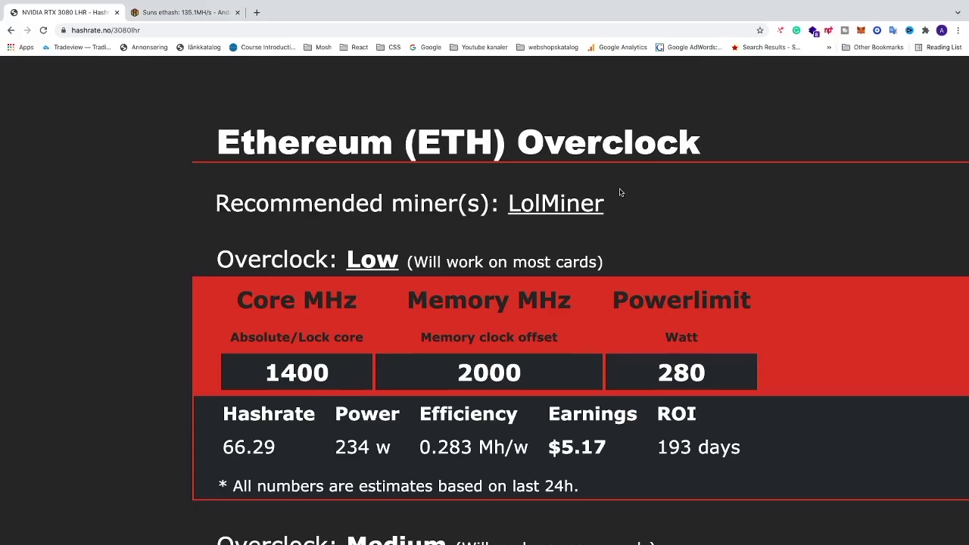
pyautogui.scroll(-1, 610, 201)
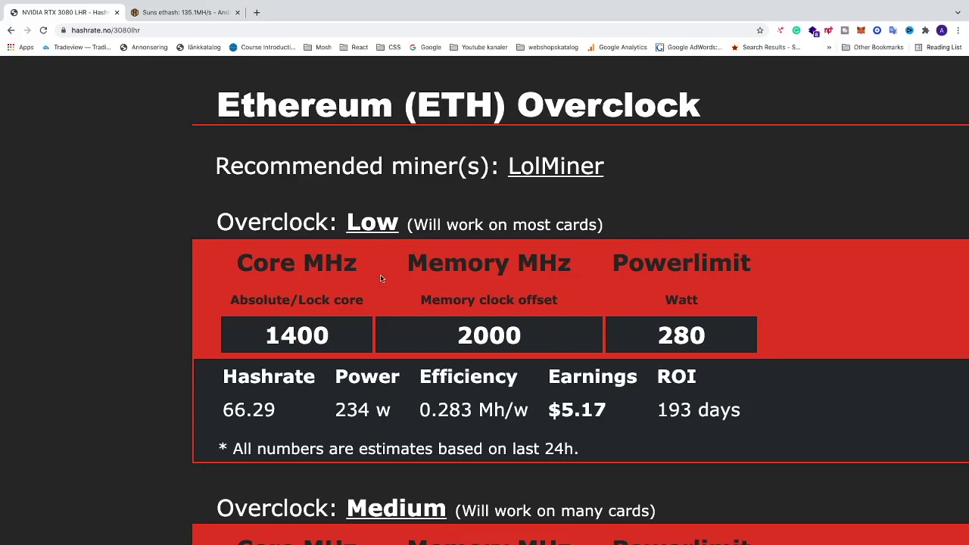
pyautogui.scroll(-4, 371, 247)
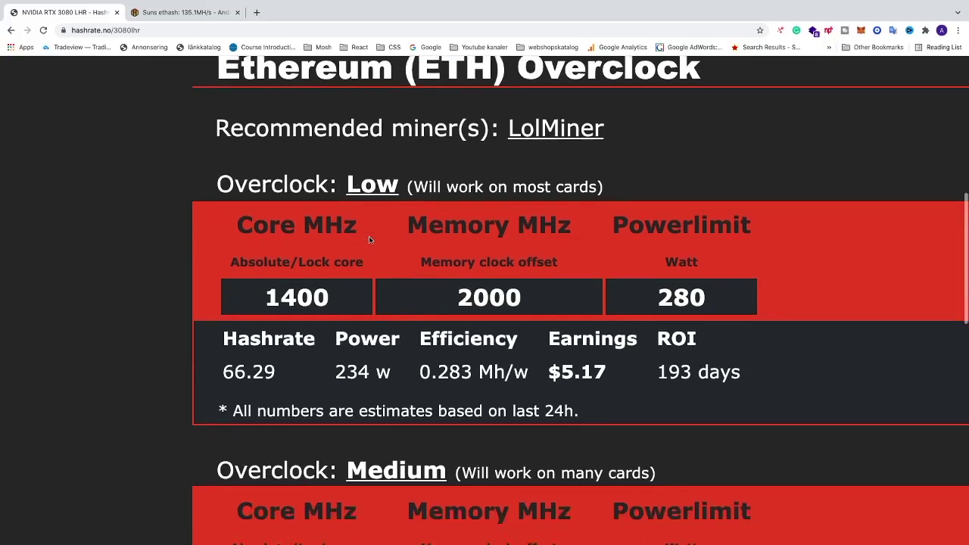
pyautogui.scroll(-2, 371, 254)
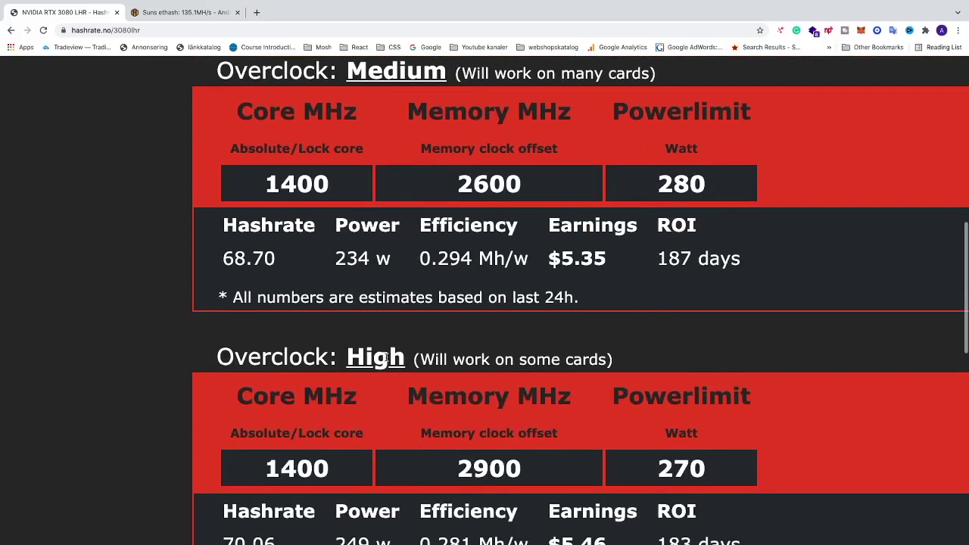
pyautogui.scroll(7, 386, 359)
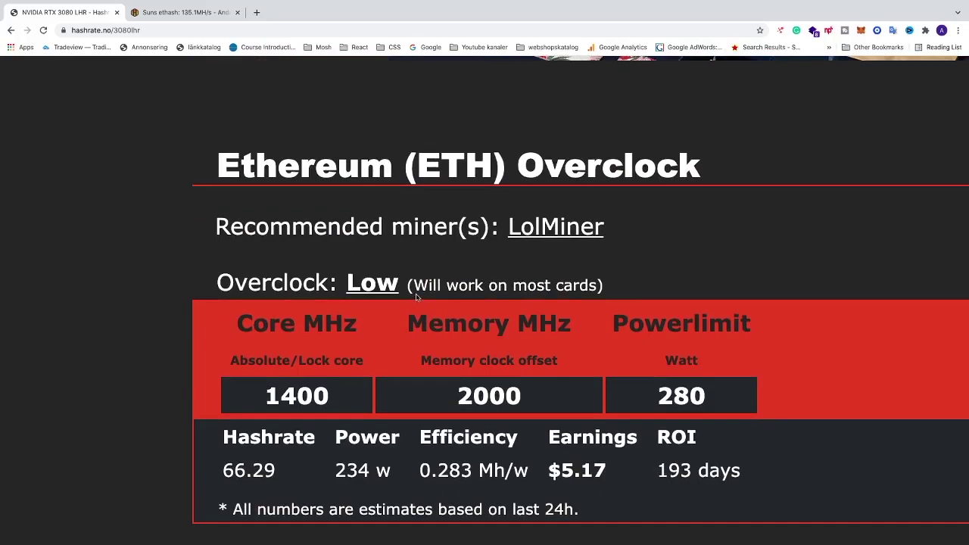
pyautogui.scroll(-4, 525, 291)
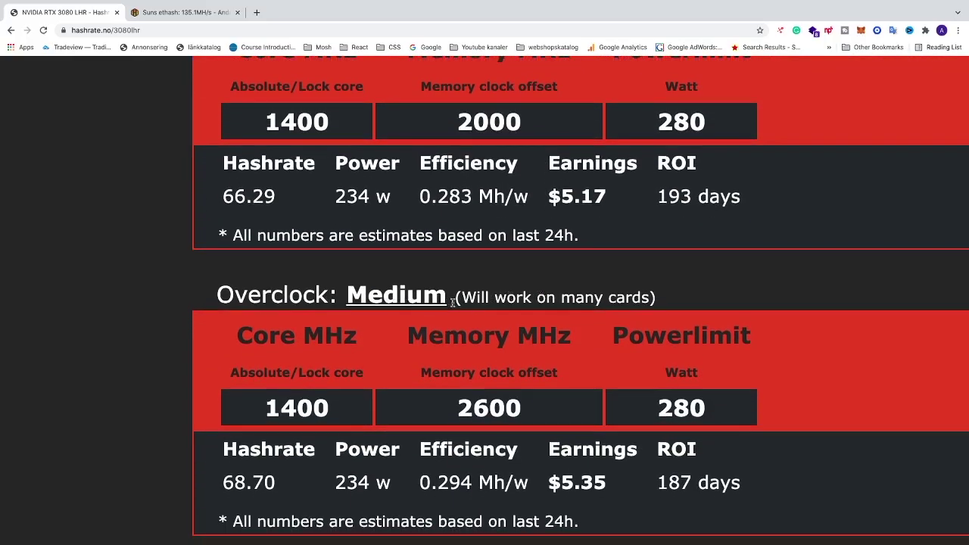
pyautogui.scroll(-3, 579, 303)
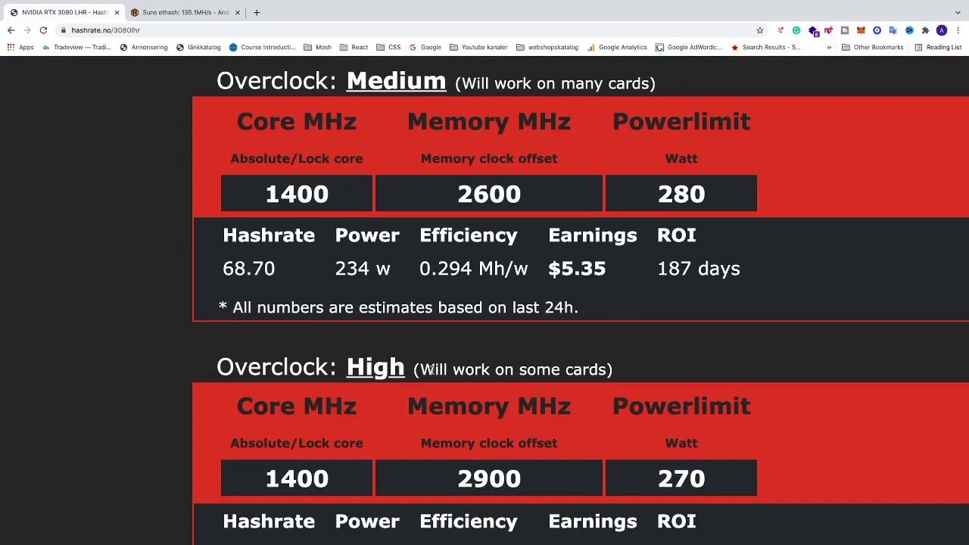
pyautogui.scroll(6, 468, 371)
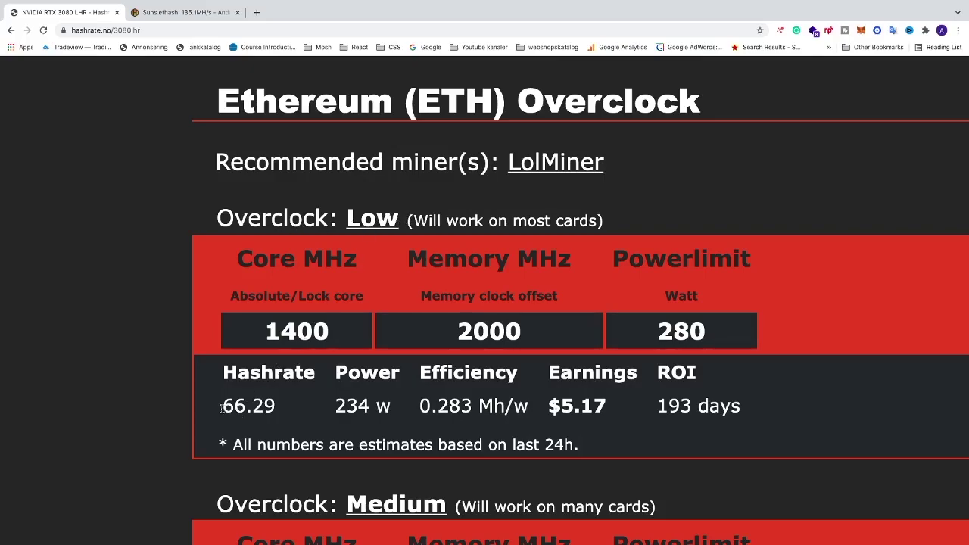
# Step: Examine the Low preset's hashrate and core clock, and compare its settings with the Medium and High presets
pyautogui.moveTo(222, 409); pyautogui.dragTo(245, 410)
pyautogui.click(280, 411)
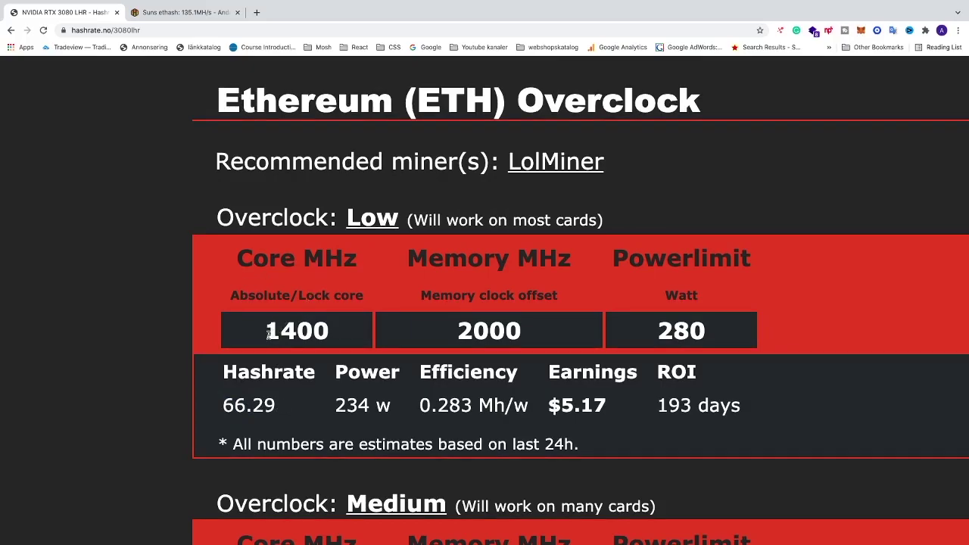
pyautogui.moveTo(268, 333); pyautogui.dragTo(348, 340)
pyautogui.click(356, 340)
pyautogui.scroll(-4, 696, 333)
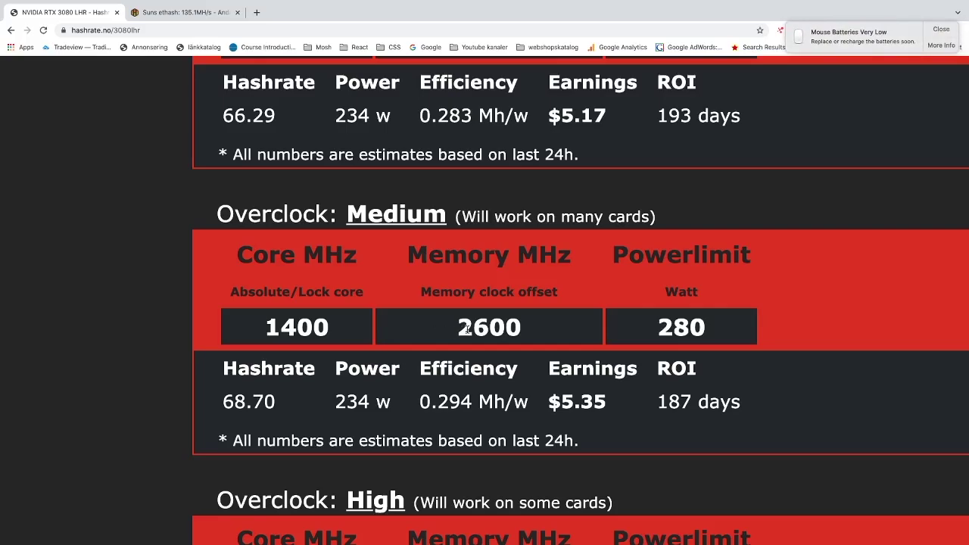
pyautogui.scroll(-3, 678, 333)
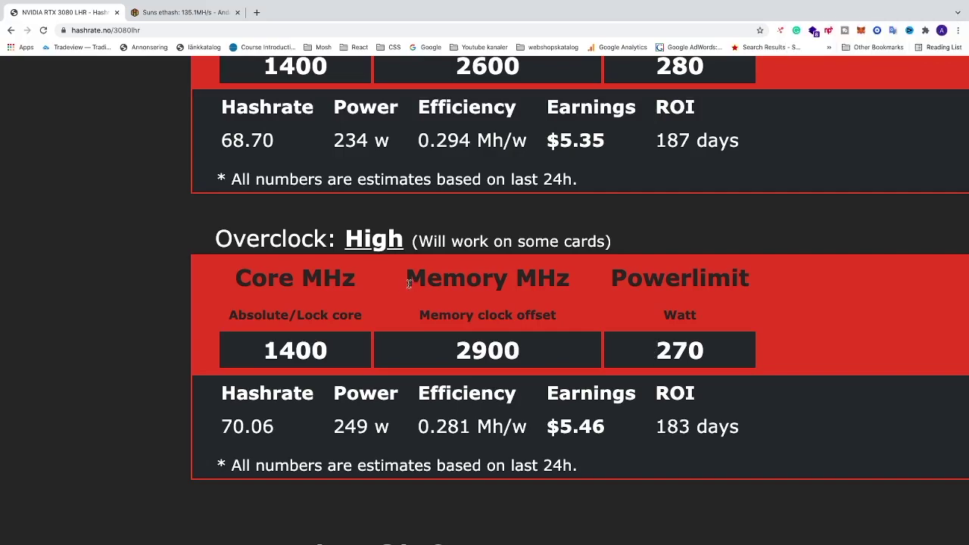
# Step: Switch to the Hive OS worker page and open the first GPU's overclocking settings at the core clock value
pyautogui.click(190, 13)
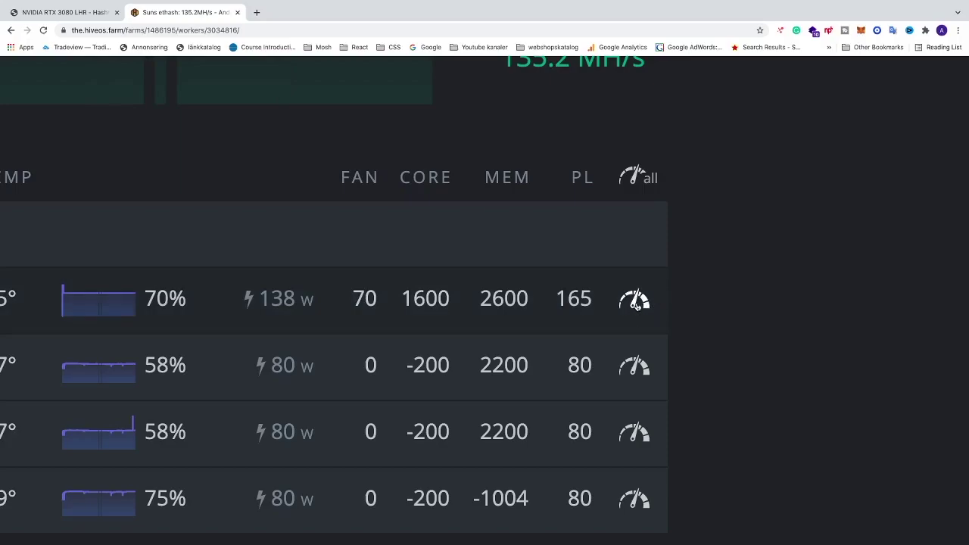
pyautogui.click(636, 303)
pyautogui.click(55, 134)
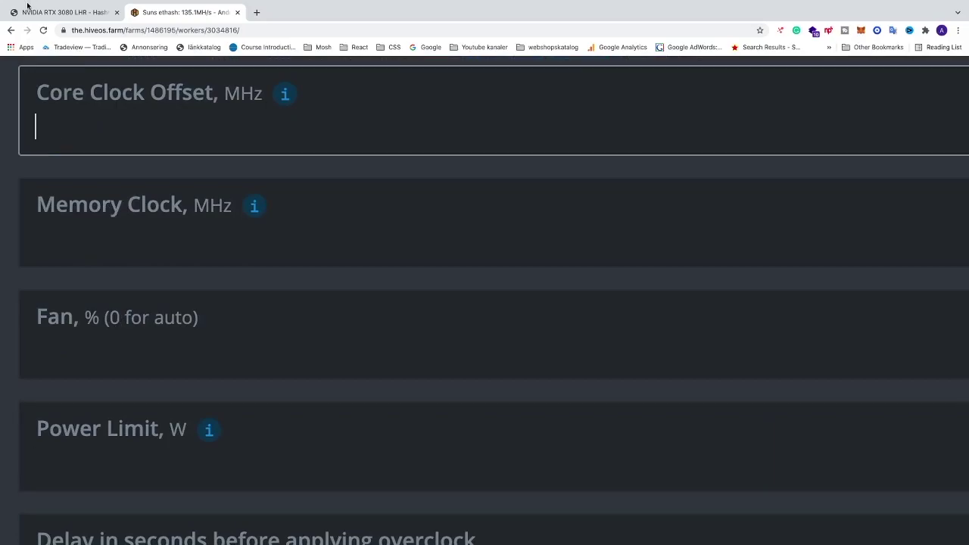
# Step: Check the Low Ethereum preset on the Hashrate page, then set the GPU's core clock to 1400 MHz and memory clock to 2000 MHz in Hive OS
pyautogui.click(51, 13)
pyautogui.scroll(3, 318, 246)
pyautogui.scroll(3, 318, 246)
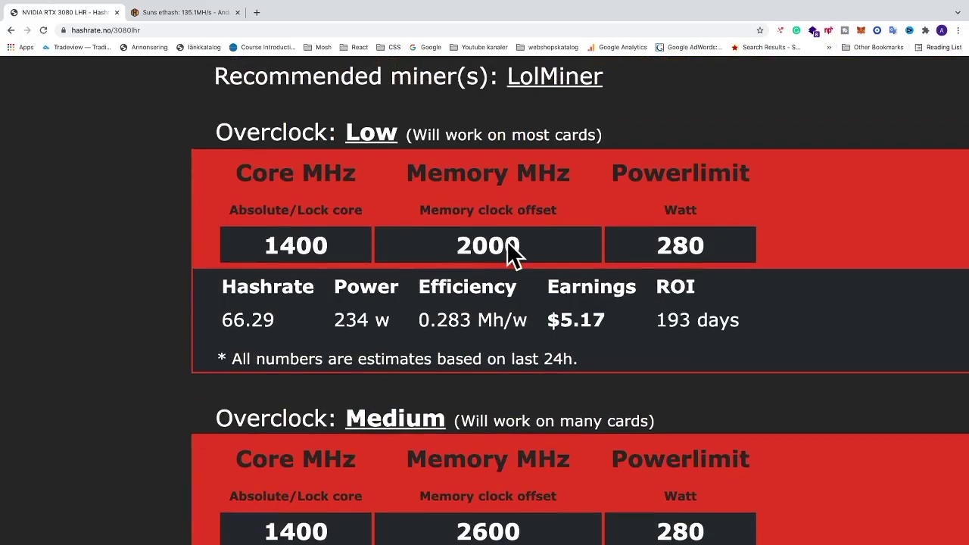
pyautogui.click(186, 12)
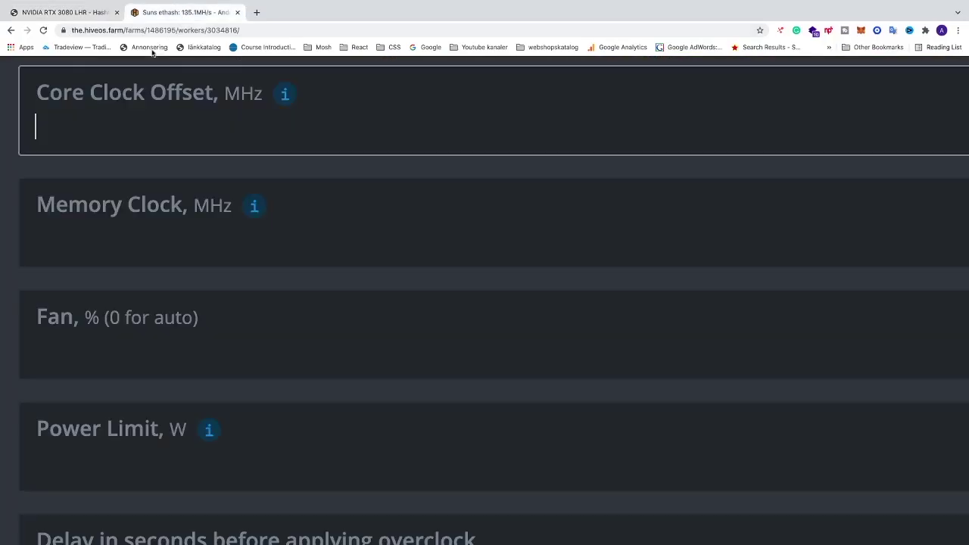
pyautogui.write('1400')
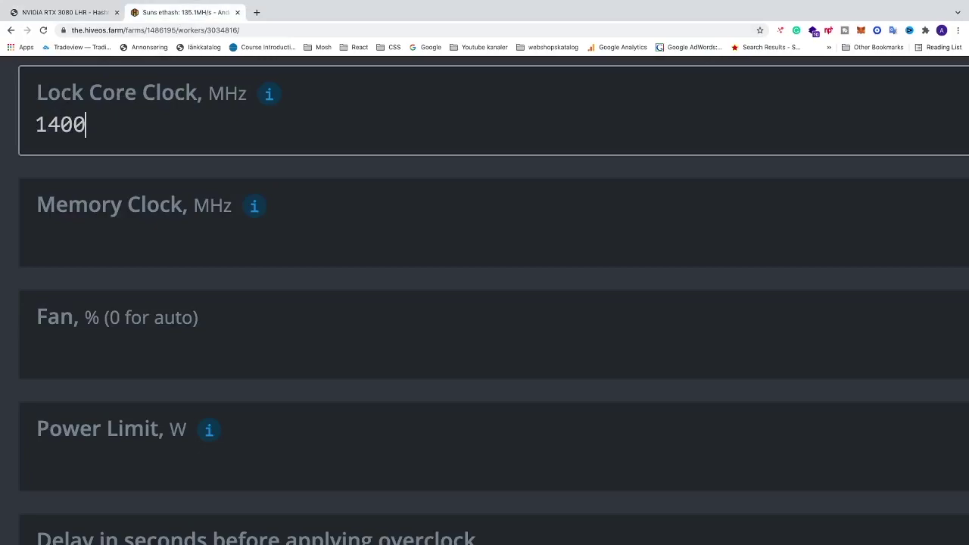
pyautogui.click(68, 250)
pyautogui.write('2000')
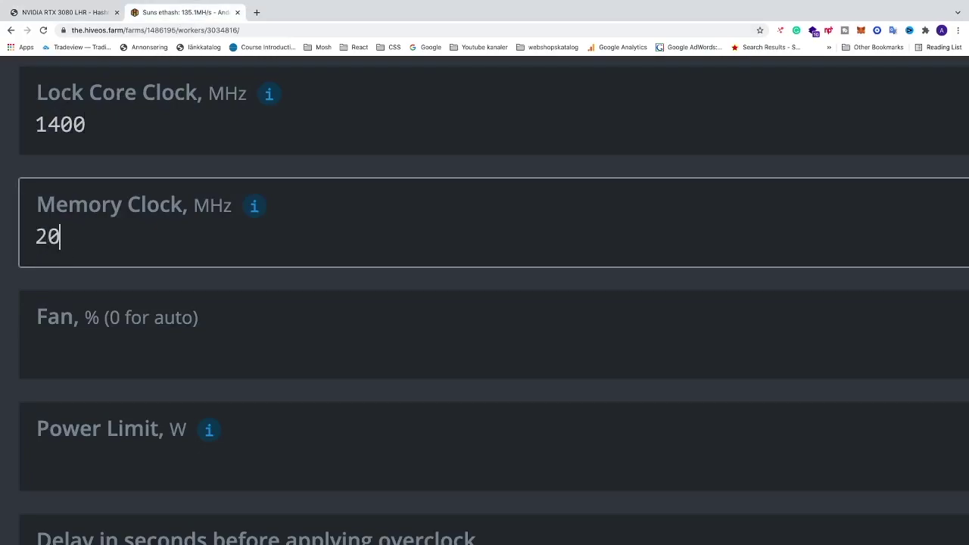
# Step: Set the GPU's fan speed to 80% and its power limit to 280 W, and check the remaining overclock options
pyautogui.click(53, 337)
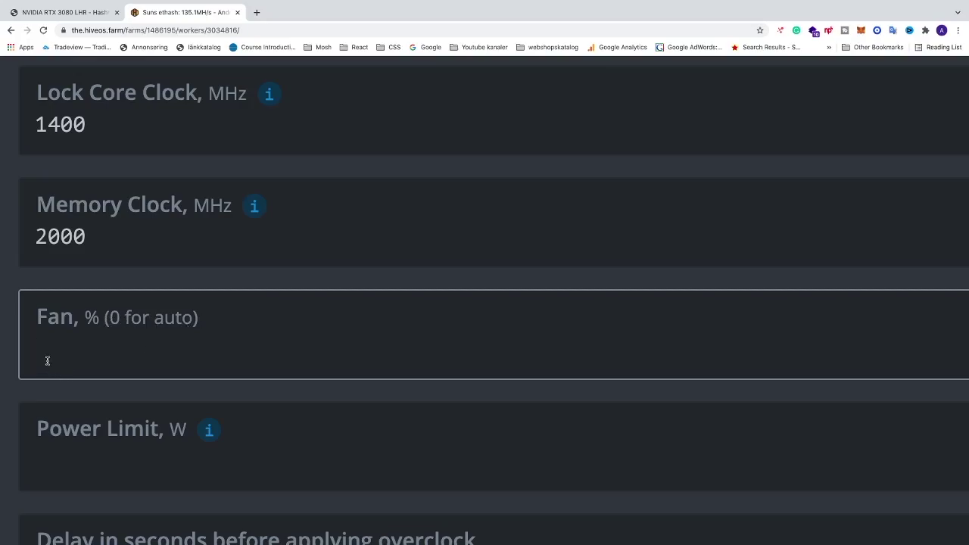
pyautogui.write('80')
pyautogui.press('BackSpace')
pyautogui.press('BackSpace')
pyautogui.click(46, 353)
pyautogui.write('80')
pyautogui.click(75, 470)
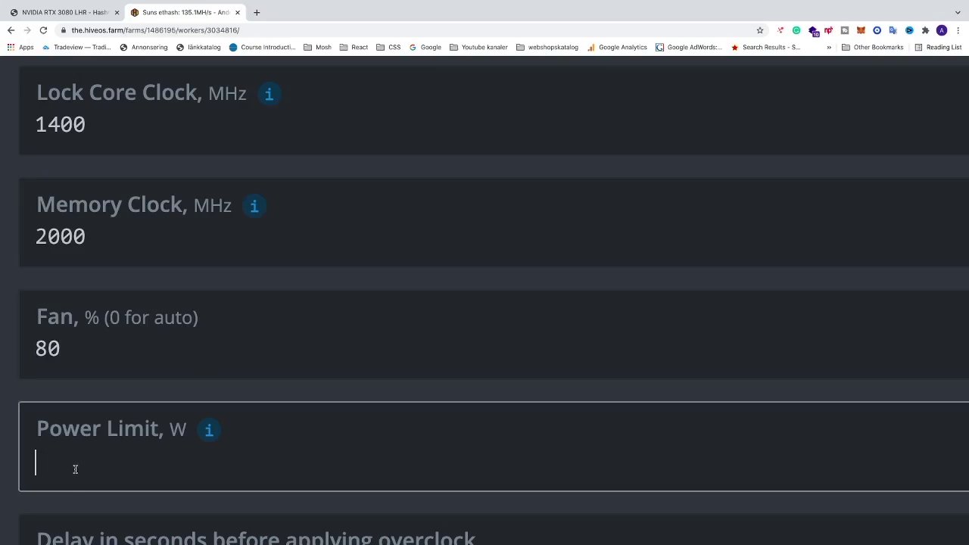
pyautogui.write('280')
pyautogui.scroll(-4, 290, 421)
pyautogui.hscroll(4, 290, 421)
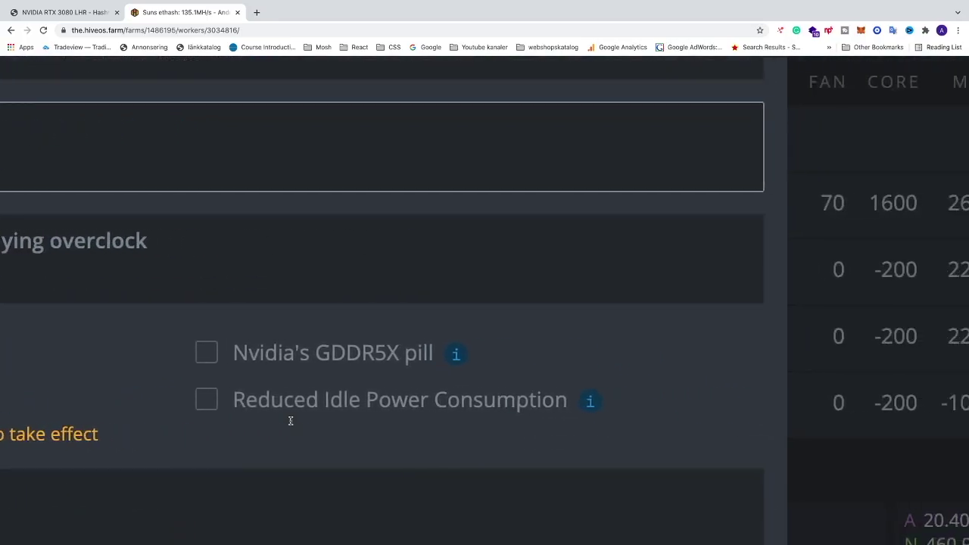
pyautogui.scroll(-3, 290, 422)
pyautogui.hscroll(-3, 291, 423)
pyautogui.scroll(-1, 292, 422)
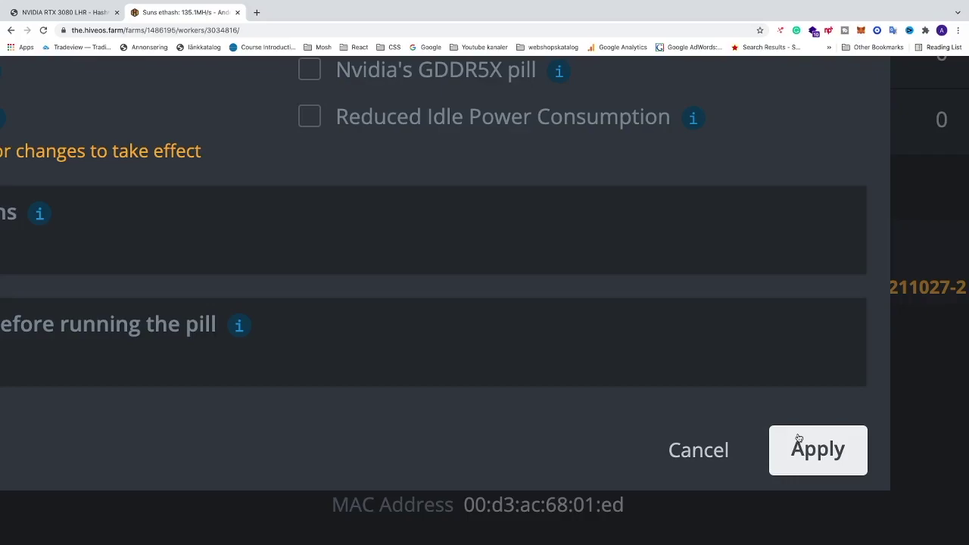
# Step: Switch to Discord to view the 3080-lhr overclocking channel
pyautogui.moveTo(617, 537)
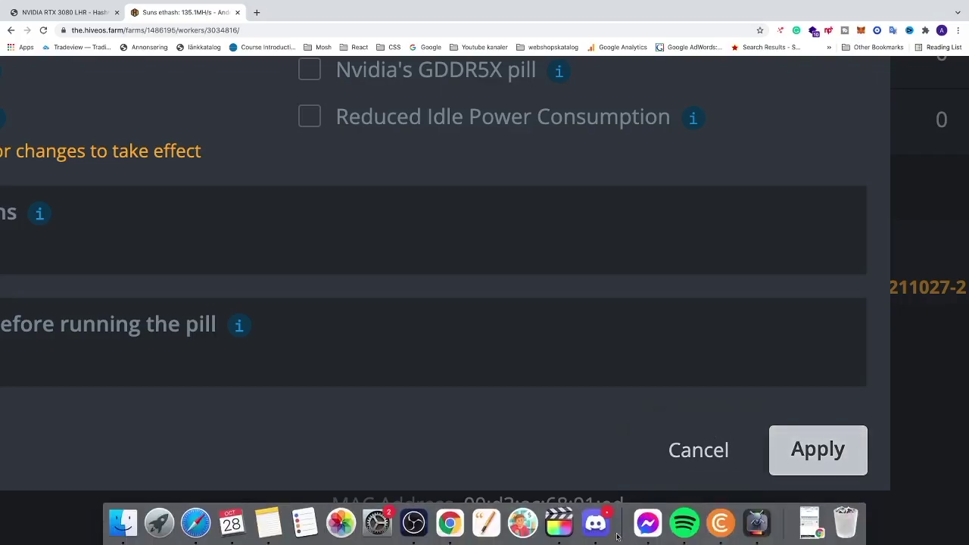
pyautogui.click(594, 525)
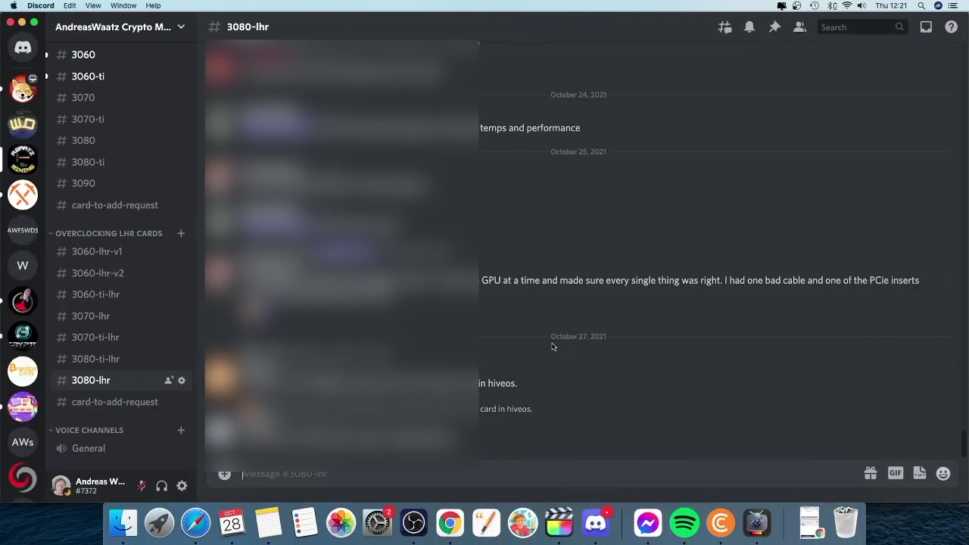